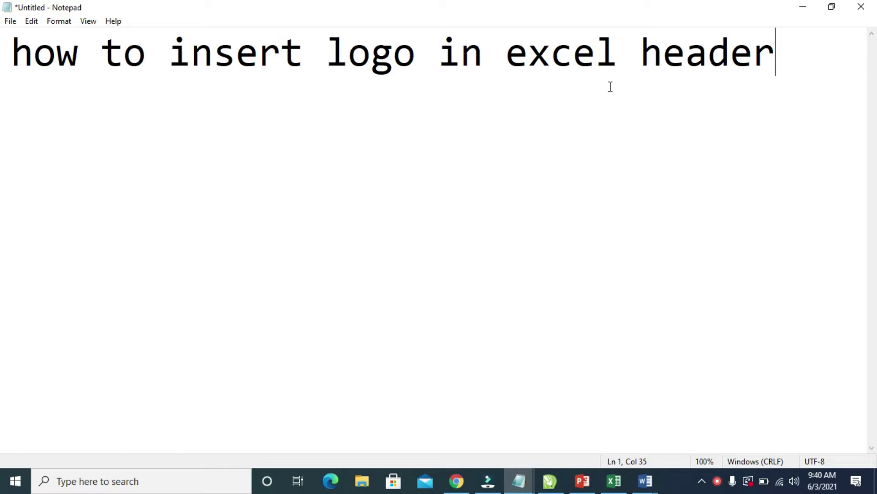
Switch from the Notepad title note to the Excel Book1 price table workbook
{"action": "left_click", "coordinate": [619, 480]}
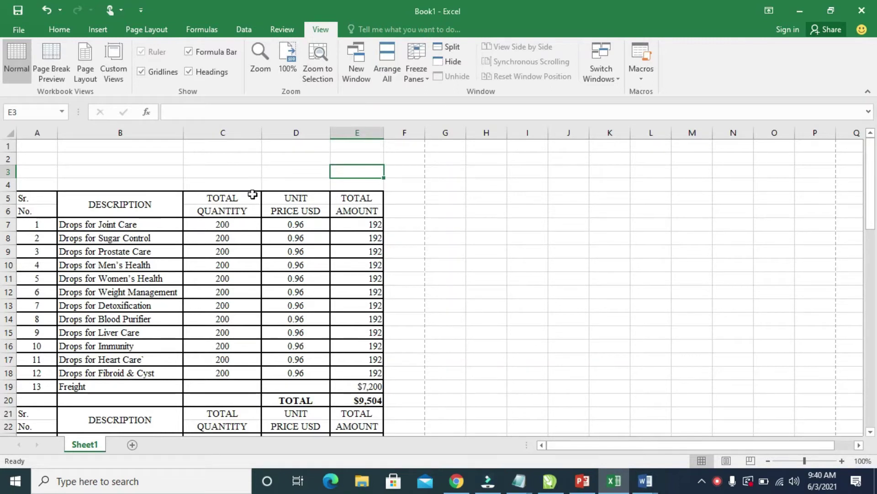
{"action": "left_click", "coordinate": [284, 181]}
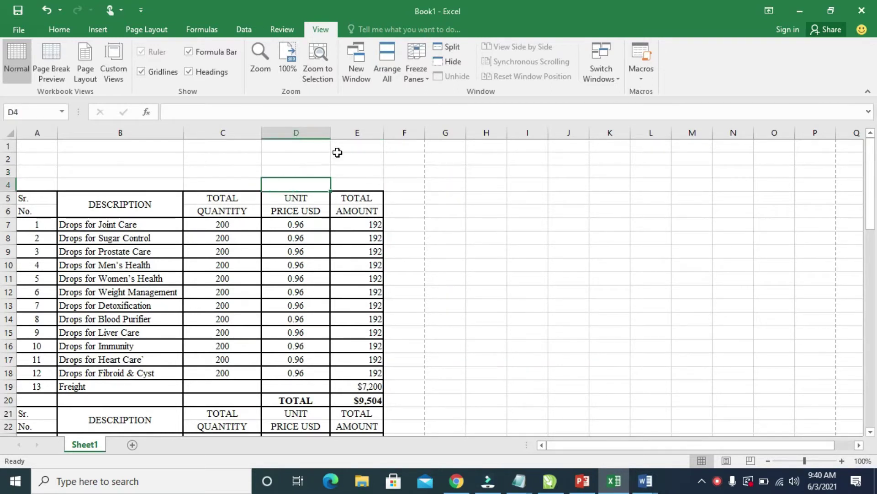
{"action": "mouse_move", "coordinate": [873, 158]}
{"action": "left_mouse_down"}
{"action": "mouse_move", "coordinate": [864, 157]}
{"action": "mouse_move", "coordinate": [872, 274]}
{"action": "mouse_move", "coordinate": [862, 343]}
{"action": "mouse_move", "coordinate": [856, 157]}
{"action": "left_mouse_up"}
{"action": "left_click", "coordinate": [18, 31]}
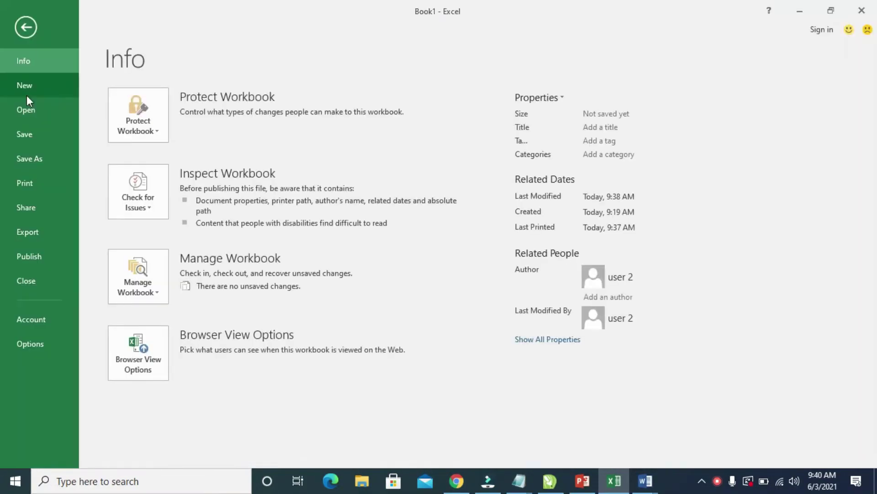
{"action": "left_click", "coordinate": [29, 180]}
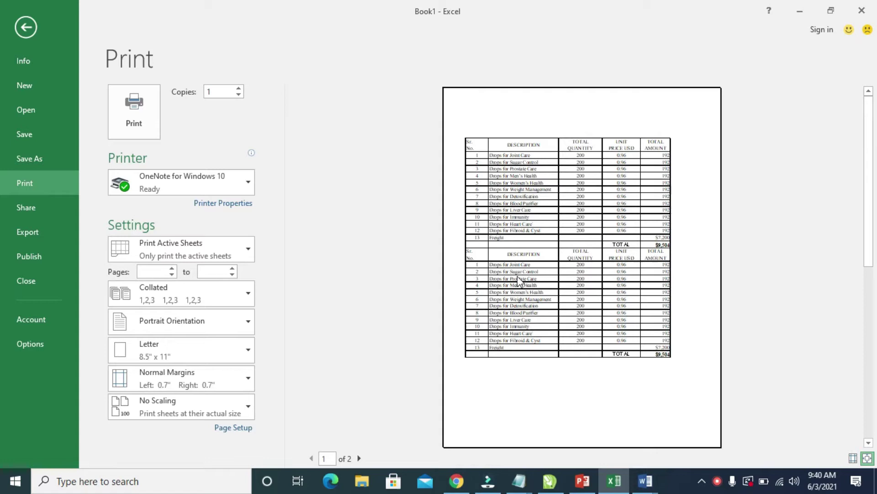
{"action": "left_click", "coordinate": [359, 457]}
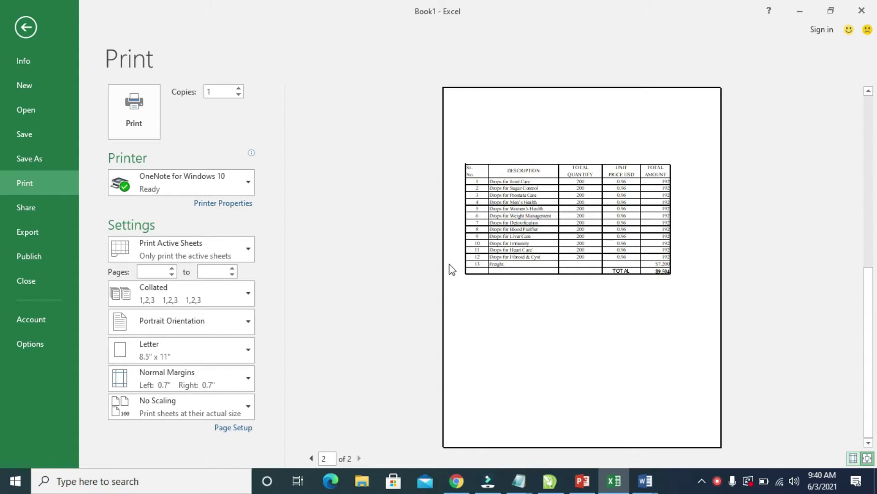
{"action": "left_click", "coordinate": [31, 35]}
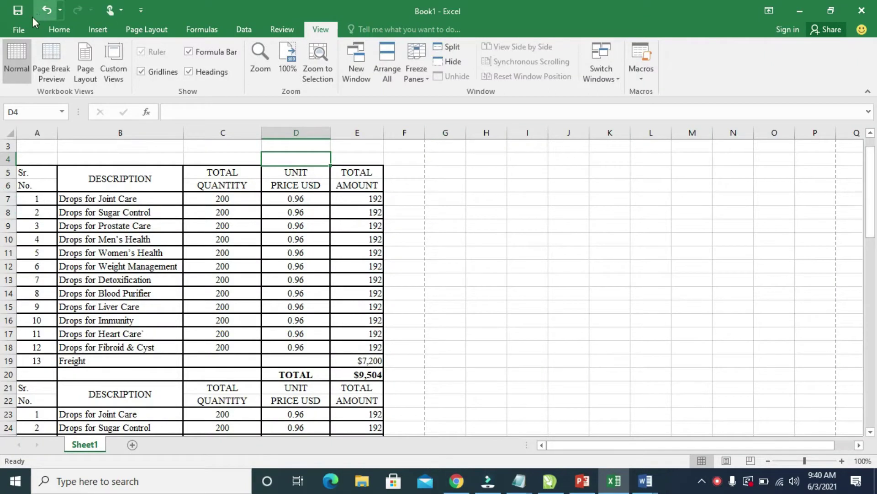
Start editing the worksheet header with Insert > Header & Footer
{"action": "left_click", "coordinate": [58, 29]}
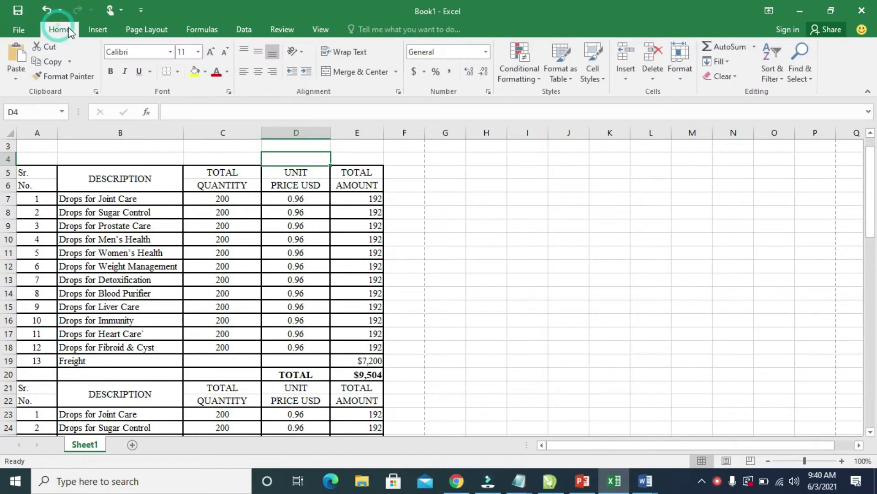
{"action": "left_click", "coordinate": [98, 30]}
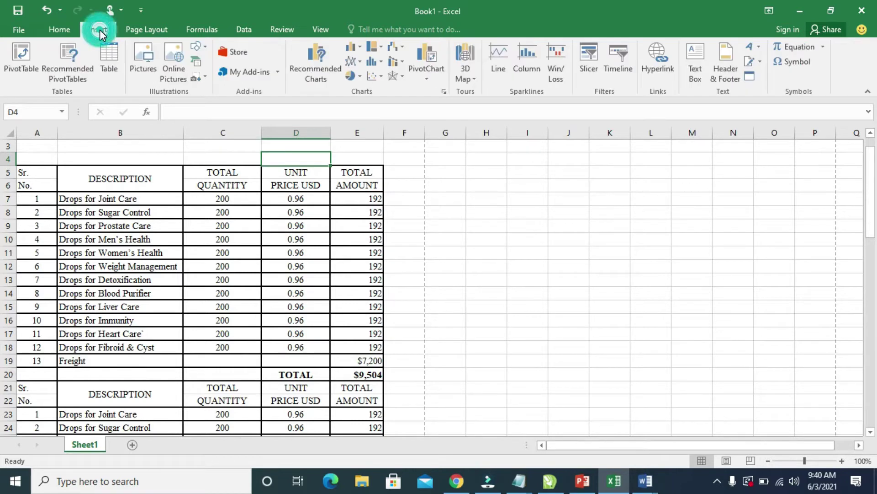
{"action": "left_click", "coordinate": [723, 61]}
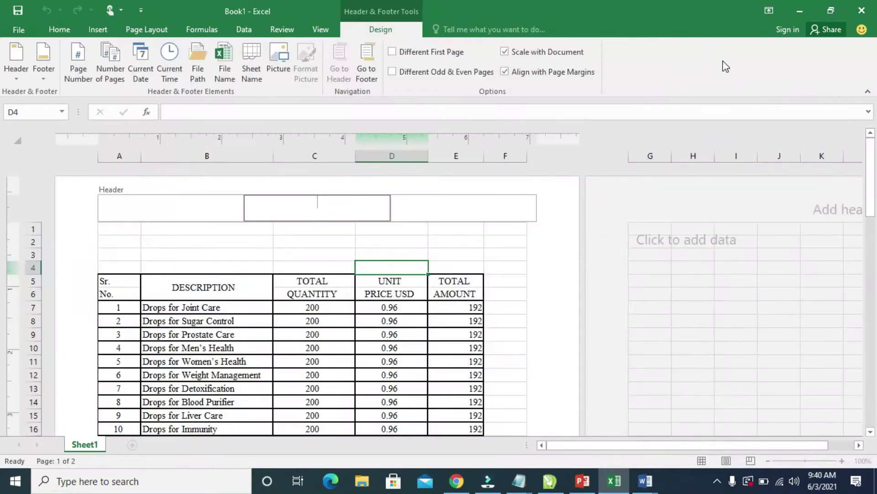
Move through the left, centre and right header sections, ending with the right one active
{"action": "left_click", "coordinate": [163, 206]}
{"action": "left_click", "coordinate": [284, 211]}
{"action": "left_click", "coordinate": [422, 213]}
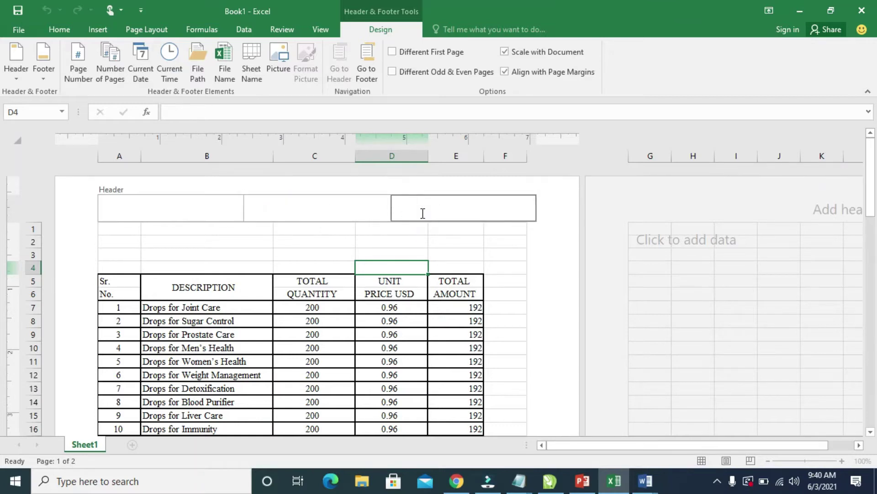
{"action": "left_click", "coordinate": [204, 212]}
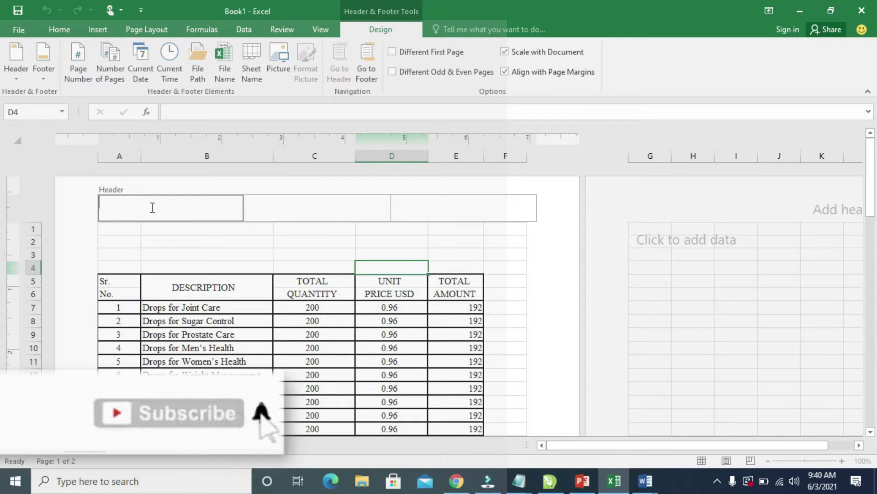
{"action": "left_click", "coordinate": [129, 208]}
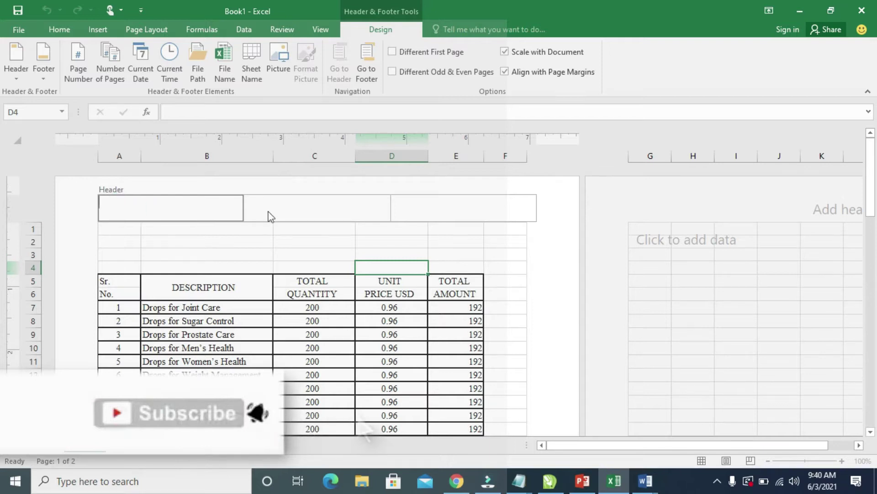
{"action": "left_click", "coordinate": [286, 208]}
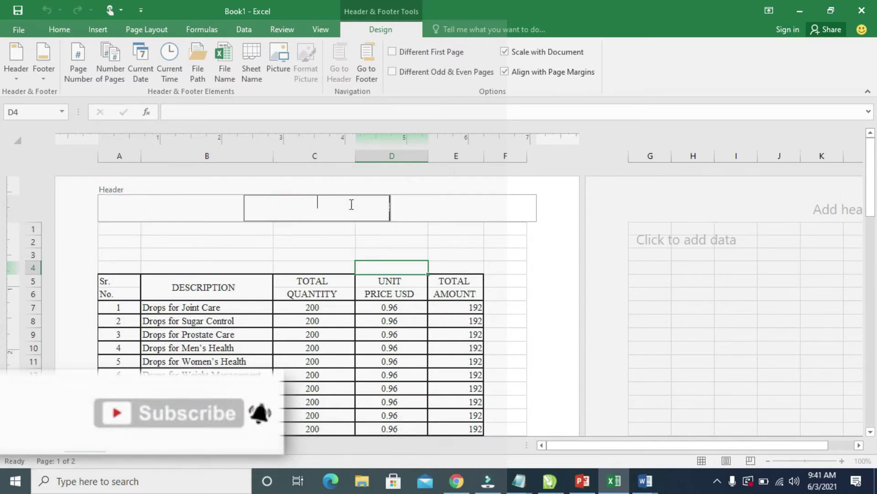
{"action": "left_click", "coordinate": [458, 204]}
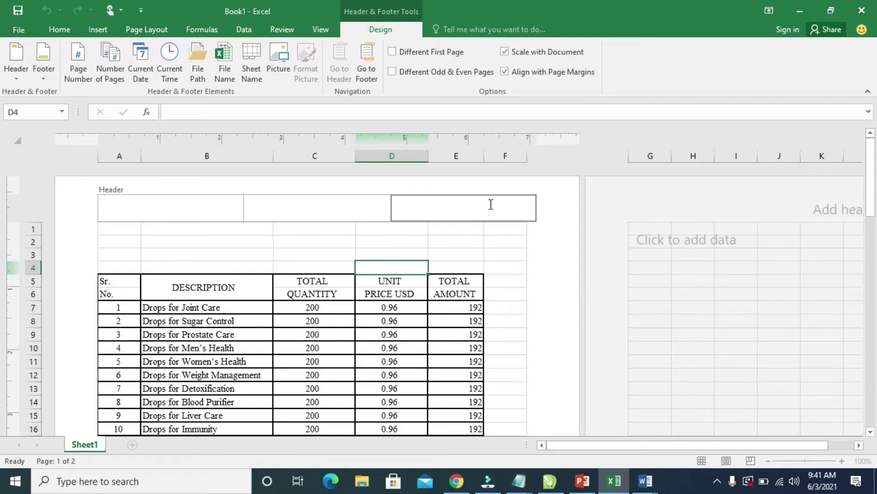
{"action": "left_click", "coordinate": [514, 206]}
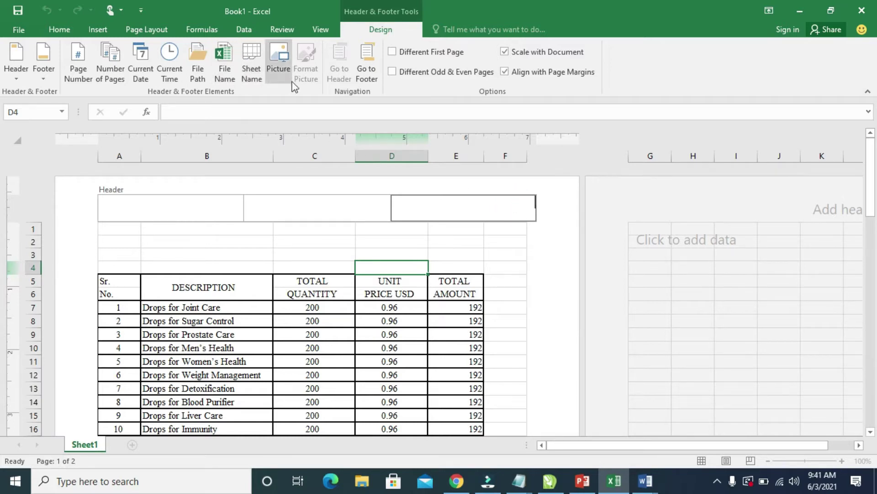
Insert the twitter logo PNG from Downloads into the right header section, working offline
{"action": "left_click", "coordinate": [276, 54]}
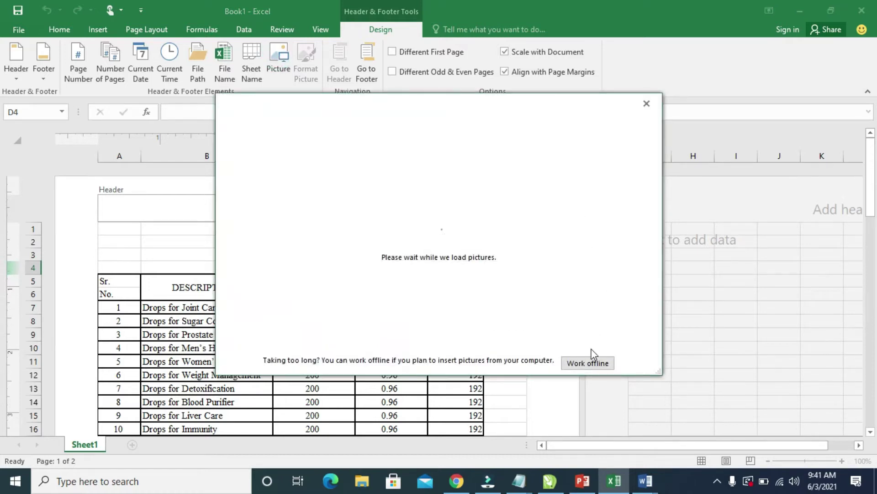
{"action": "left_click", "coordinate": [589, 363]}
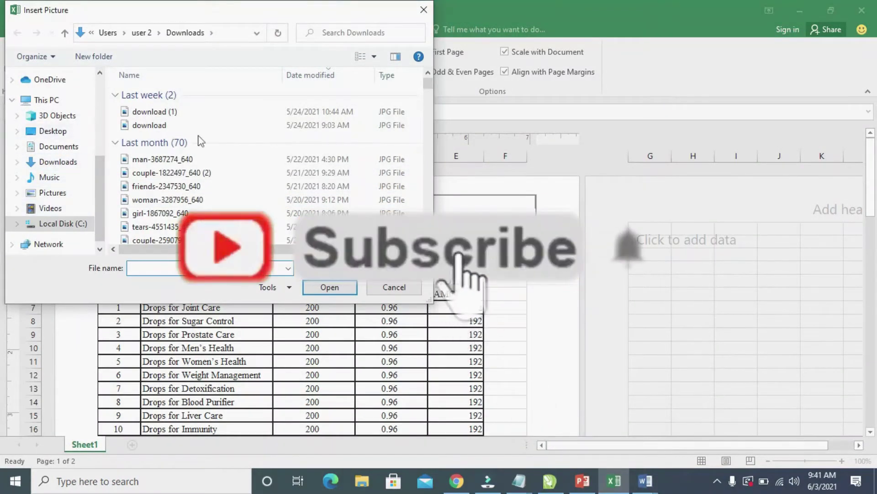
{"action": "left_click", "coordinate": [63, 166]}
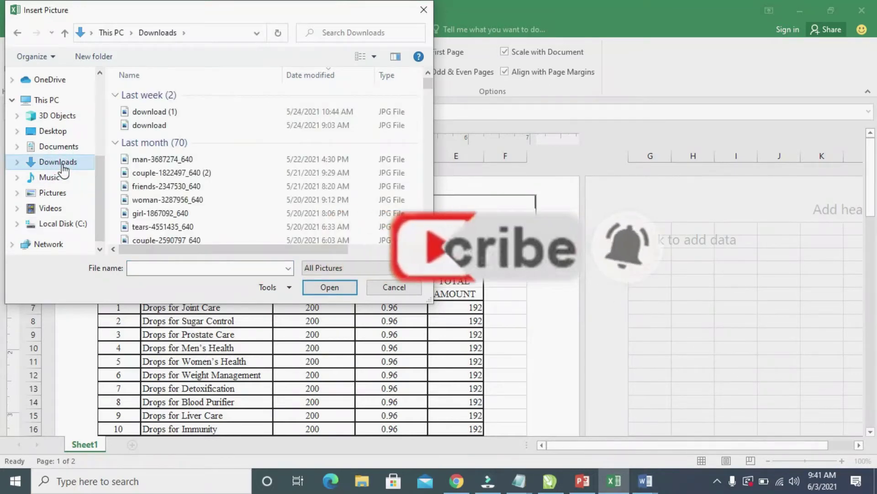
{"action": "left_click_drag", "start_coordinate": [428, 82], "coordinate": [426, 227]}
{"action": "left_click", "coordinate": [426, 226]}
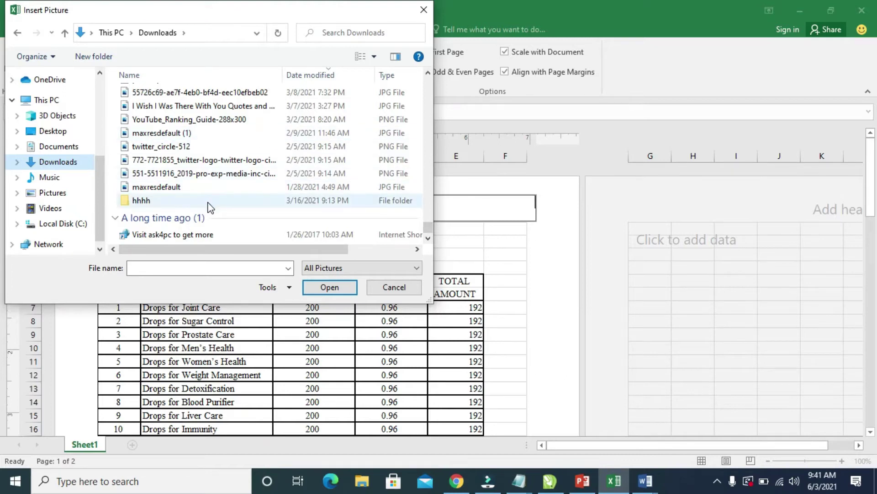
{"action": "left_click", "coordinate": [236, 163]}
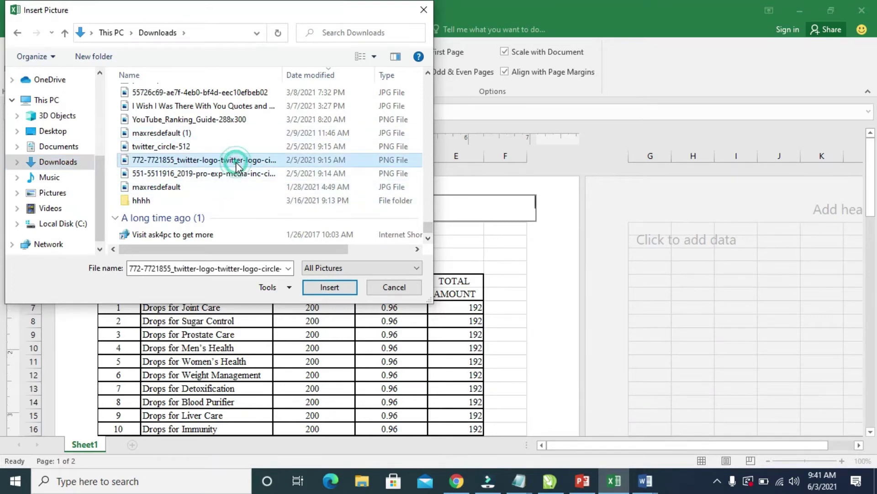
{"action": "left_click", "coordinate": [329, 287]}
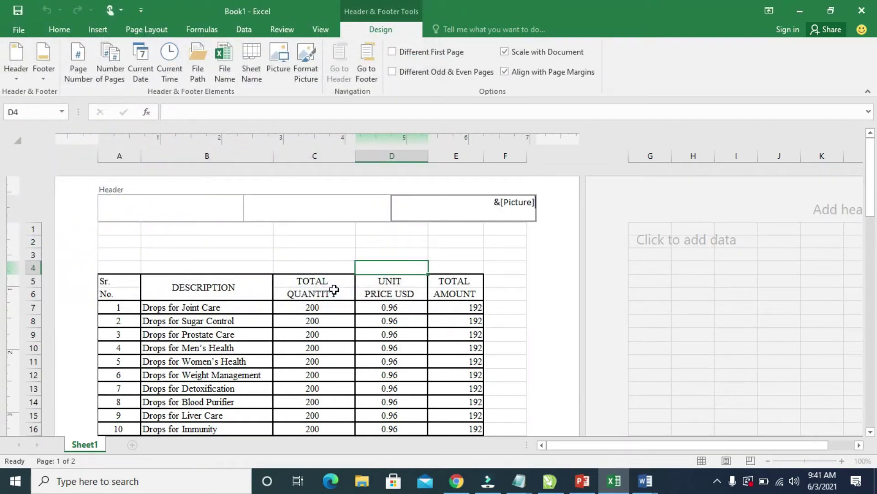
Leave the header and switch the sheet back to Normal view
{"action": "left_click", "coordinate": [497, 257]}
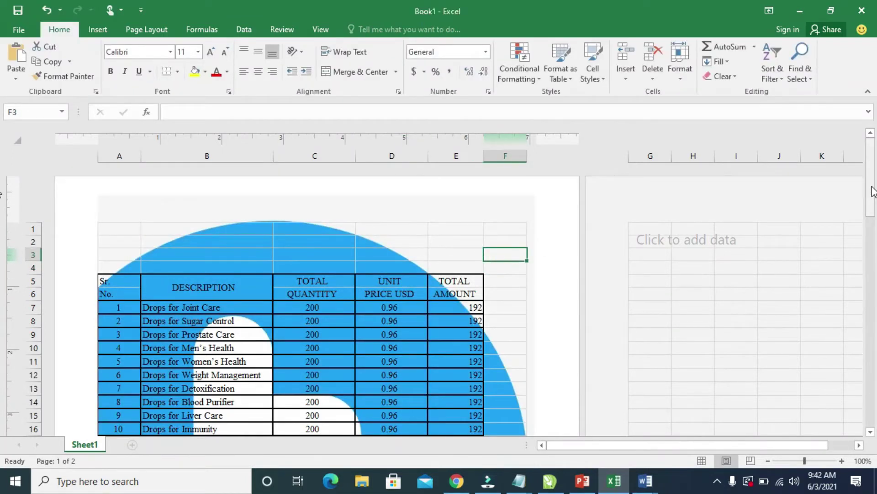
{"action": "left_click_drag", "start_coordinate": [871, 188], "coordinate": [862, 156]}
{"action": "left_click", "coordinate": [323, 28]}
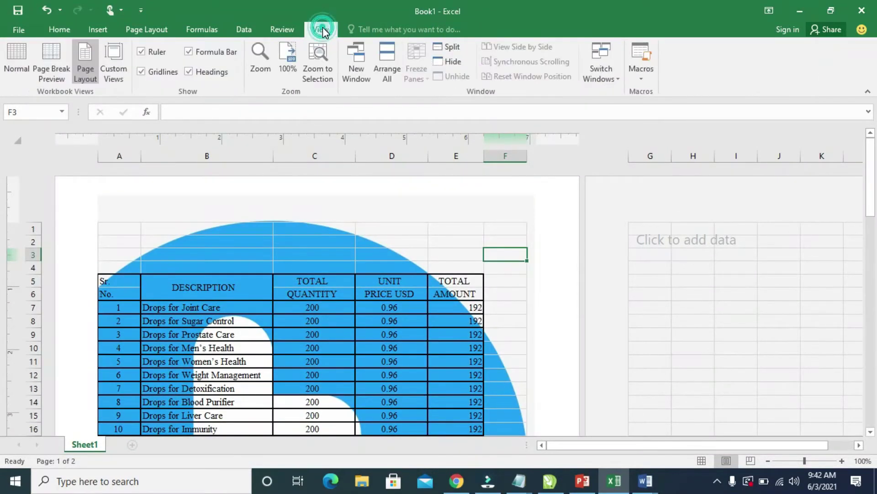
{"action": "left_click", "coordinate": [17, 53]}
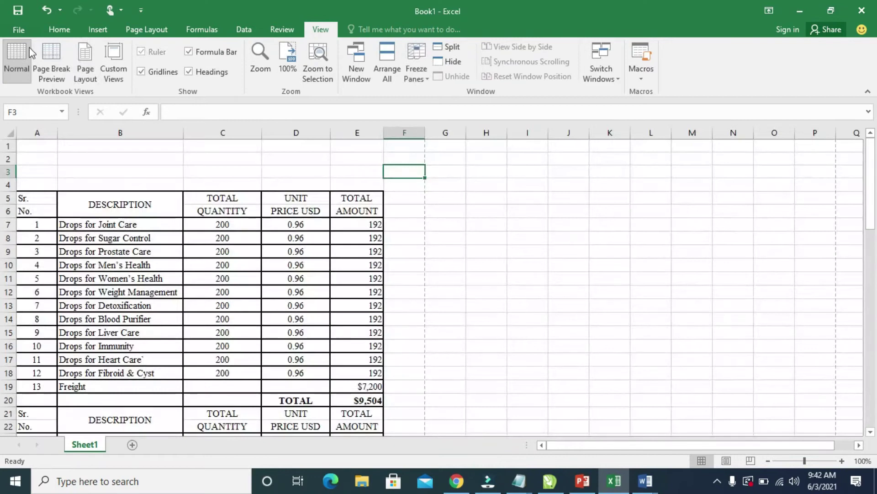
Check both pages in File > Print, showing the large logo behind the tables, then return
{"action": "left_click", "coordinate": [19, 29]}
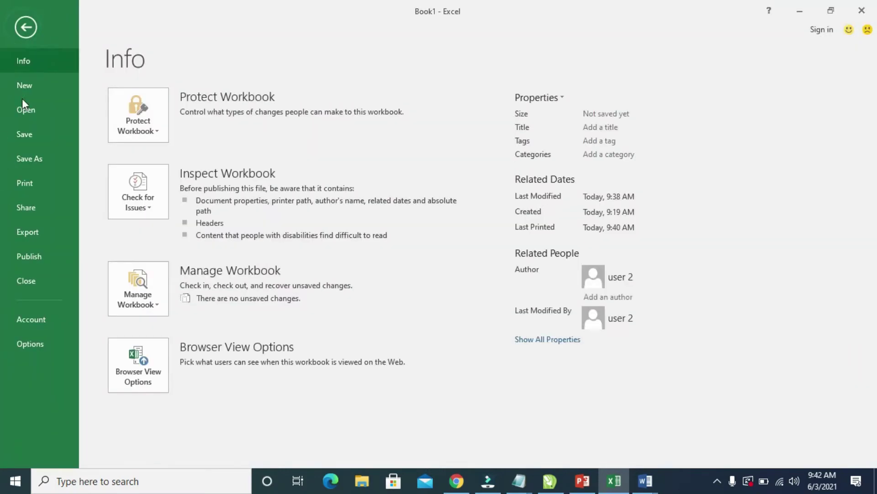
{"action": "left_click", "coordinate": [24, 180]}
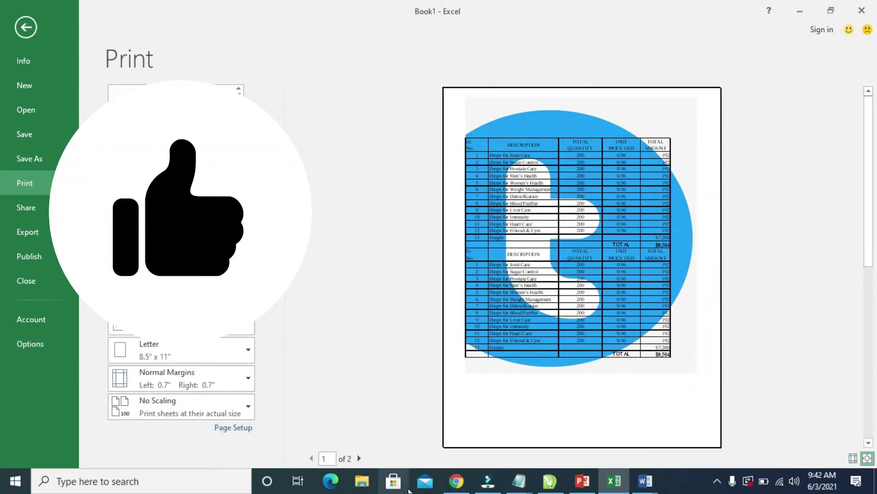
{"action": "left_click", "coordinate": [359, 458]}
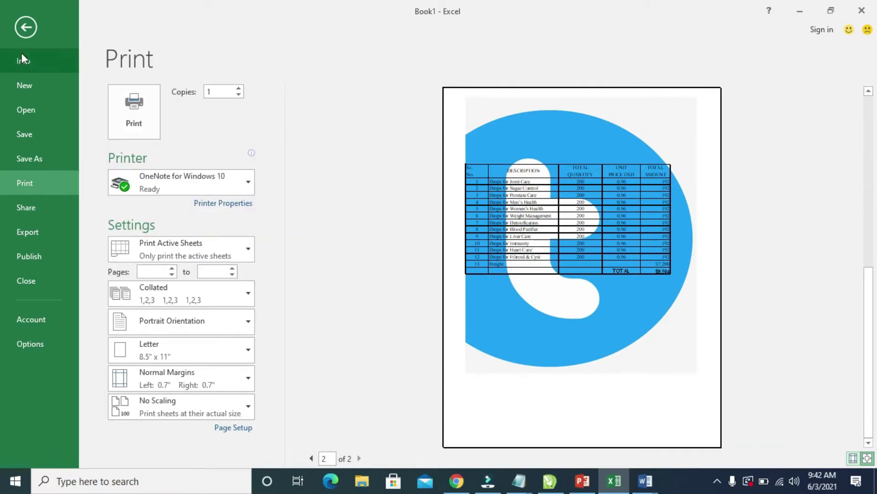
{"action": "left_click", "coordinate": [22, 32]}
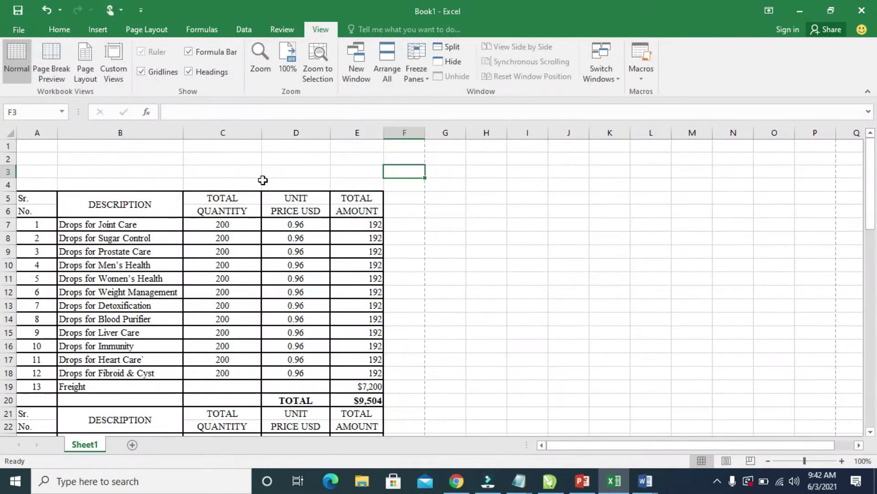
Reopen the header via Insert > Header & Footer and place the caret at the right section's &[Picture] code
{"action": "left_click", "coordinate": [104, 29]}
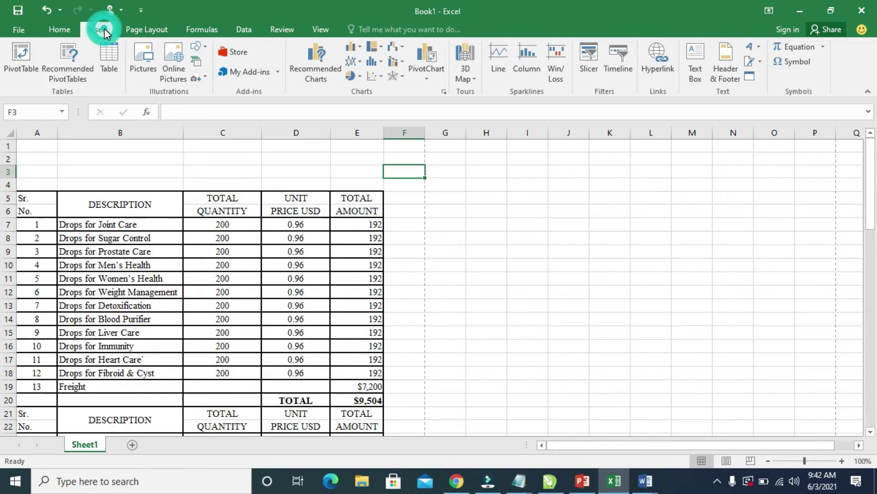
{"action": "left_click", "coordinate": [730, 53]}
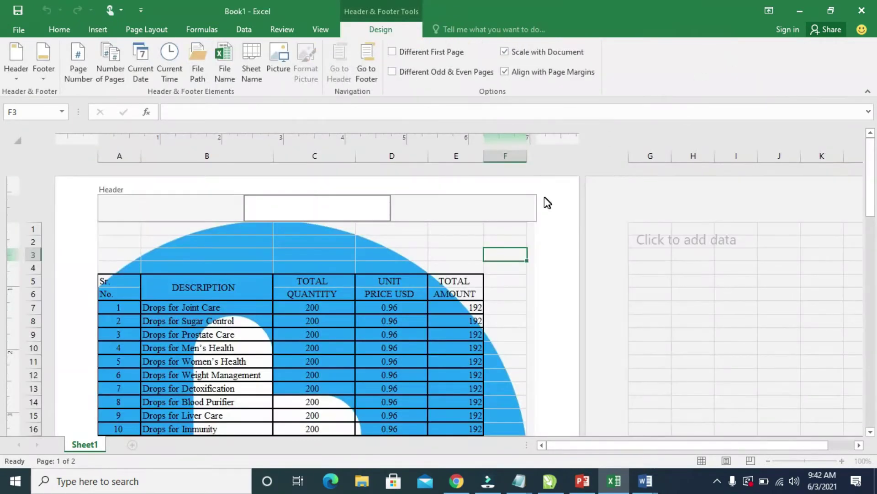
{"action": "left_click", "coordinate": [499, 202]}
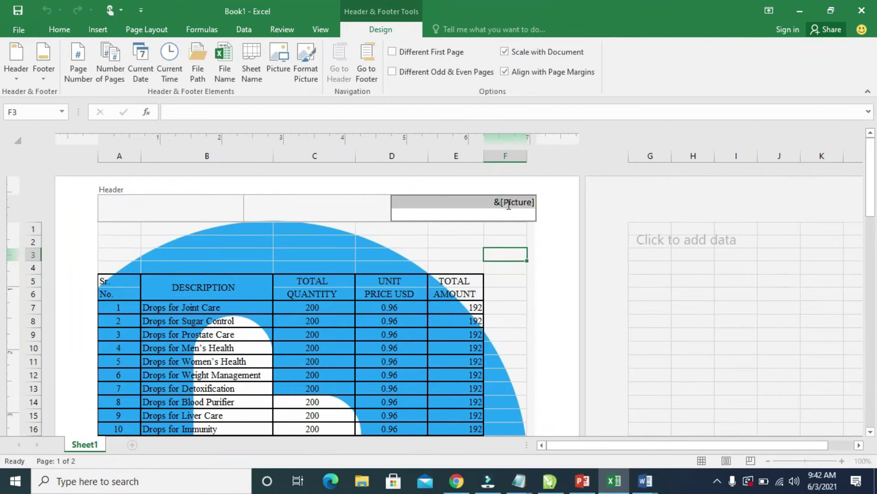
{"action": "left_click", "coordinate": [506, 201]}
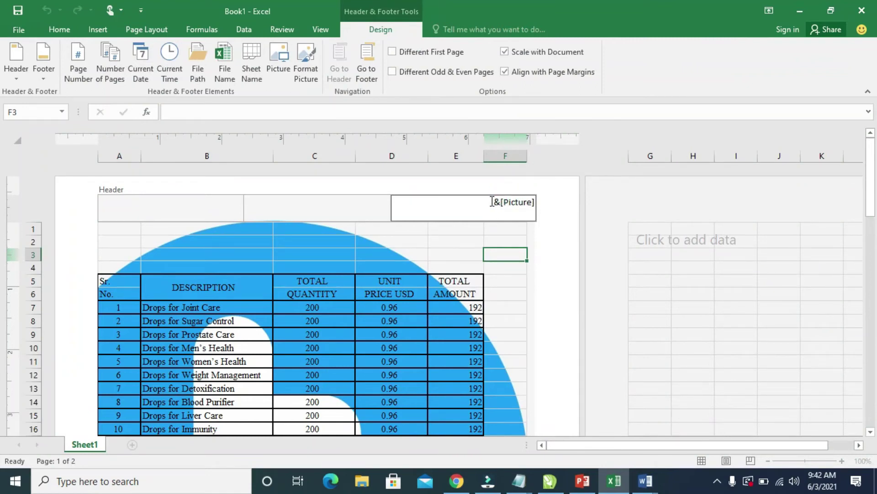
{"action": "left_click", "coordinate": [488, 201]}
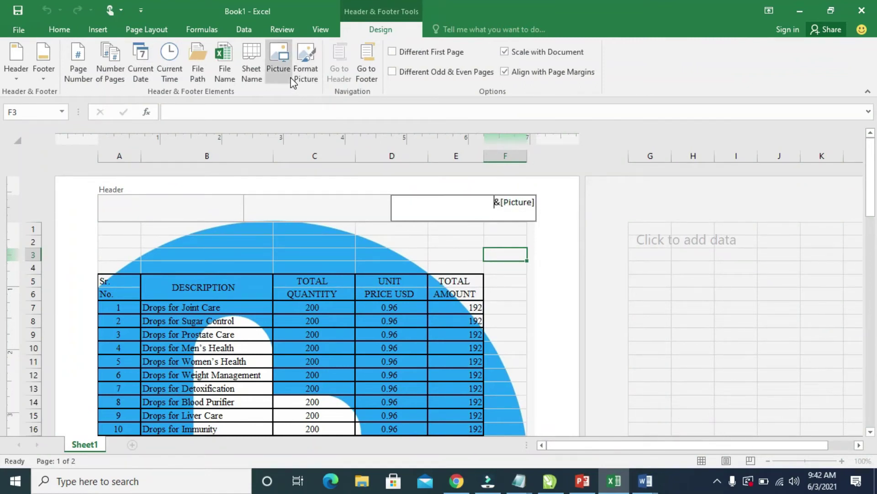
{"action": "left_click", "coordinate": [507, 201]}
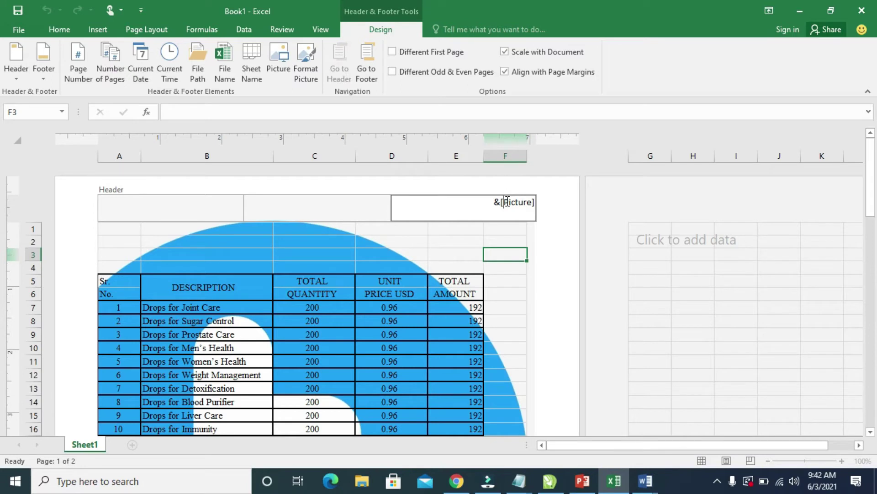
In Format Picture, scale the logo from 100% to 15% with aspect ratio locked (1.32" x 1.28")
{"action": "left_click", "coordinate": [303, 64]}
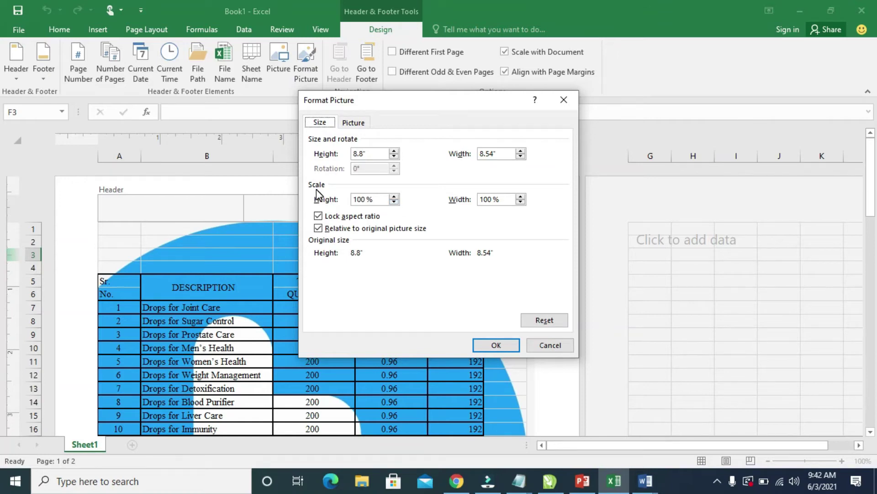
{"action": "left_click", "coordinate": [393, 202]}
{"action": "left_click", "coordinate": [394, 202]}
{"action": "left_click", "coordinate": [394, 203]}
{"action": "left_click", "coordinate": [394, 202]}
{"action": "left_click", "coordinate": [393, 203]}
{"action": "left_click", "coordinate": [394, 202]}
{"action": "left_click", "coordinate": [394, 203]}
{"action": "left_click", "coordinate": [394, 202]}
{"action": "double_click", "coordinate": [394, 203]}
{"action": "left_click", "coordinate": [394, 203]}
{"action": "double_click", "coordinate": [394, 203]}
{"action": "double_click", "coordinate": [394, 202]}
{"action": "left_click", "coordinate": [395, 203]}
{"action": "double_click", "coordinate": [395, 203]}
{"action": "left_click_drag", "start_coordinate": [394, 203], "coordinate": [394, 204]}
{"action": "triple_click", "coordinate": [394, 203]}
{"action": "triple_click", "coordinate": [394, 203]}
{"action": "triple_click", "coordinate": [395, 202]}
{"action": "triple_click", "coordinate": [394, 203]}
{"action": "double_click", "coordinate": [394, 203]}
{"action": "double_click", "coordinate": [394, 203]}
{"action": "double_click", "coordinate": [394, 203]}
{"action": "triple_click", "coordinate": [394, 203]}
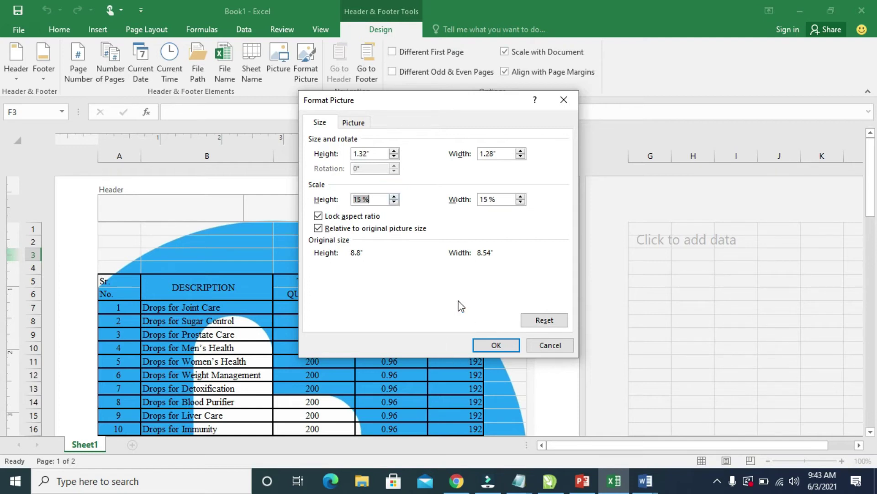
{"action": "left_click", "coordinate": [496, 346]}
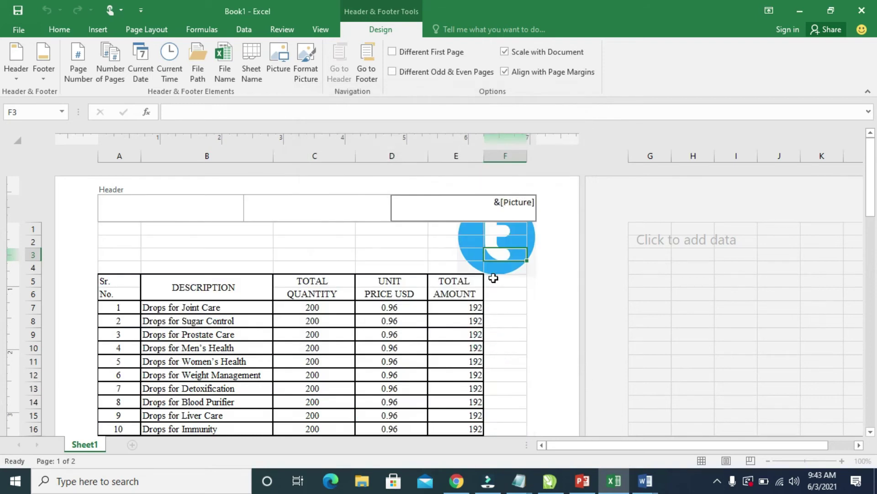
Exit the header and return Book1 to Normal view showing the price table
{"action": "left_click", "coordinate": [564, 242]}
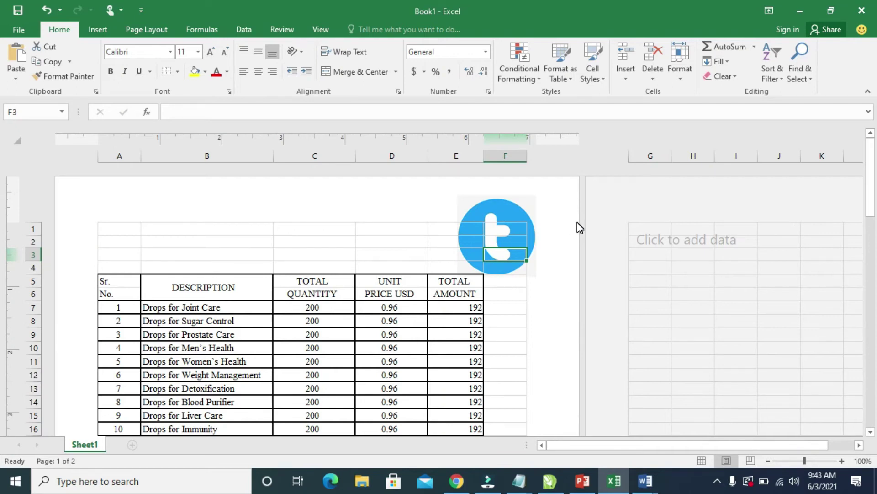
{"action": "left_click", "coordinate": [322, 30]}
{"action": "left_click", "coordinate": [12, 56]}
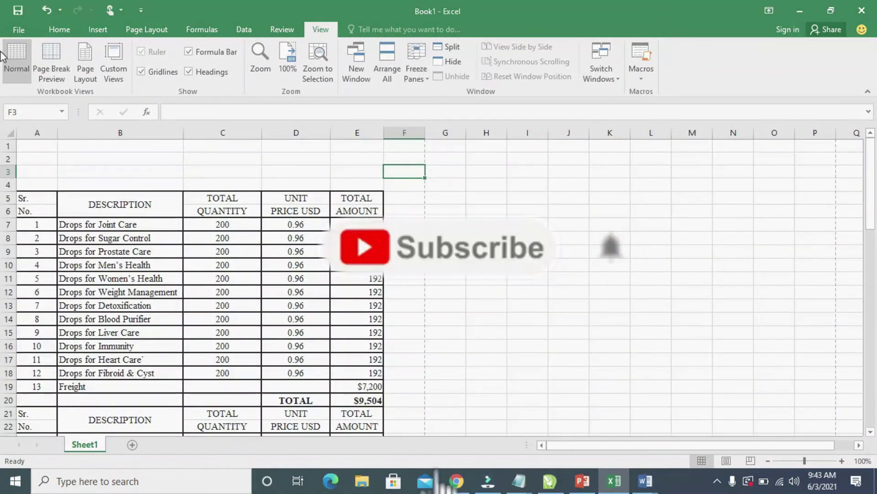
{"action": "left_click", "coordinate": [18, 30]}
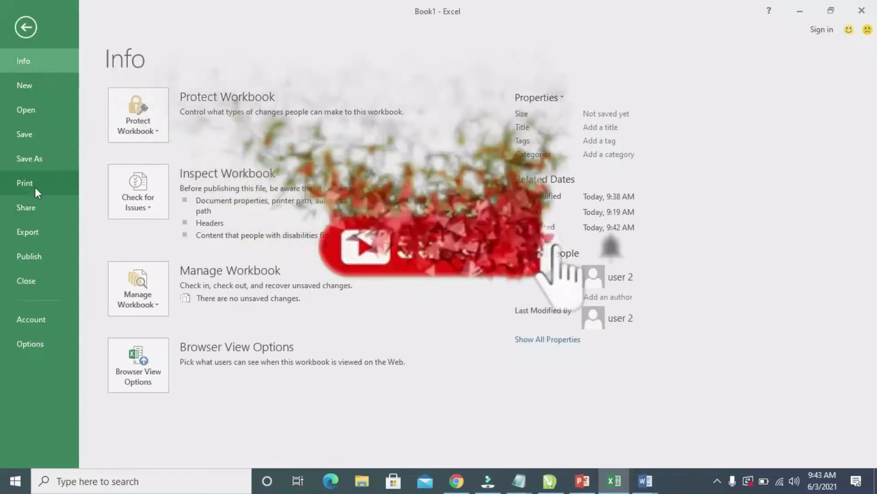
{"action": "left_click", "coordinate": [35, 185]}
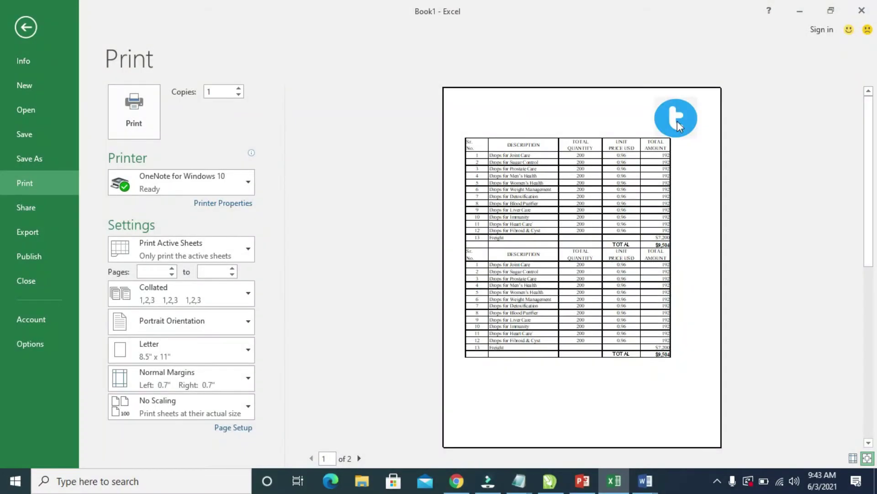
{"action": "left_click", "coordinate": [359, 458]}
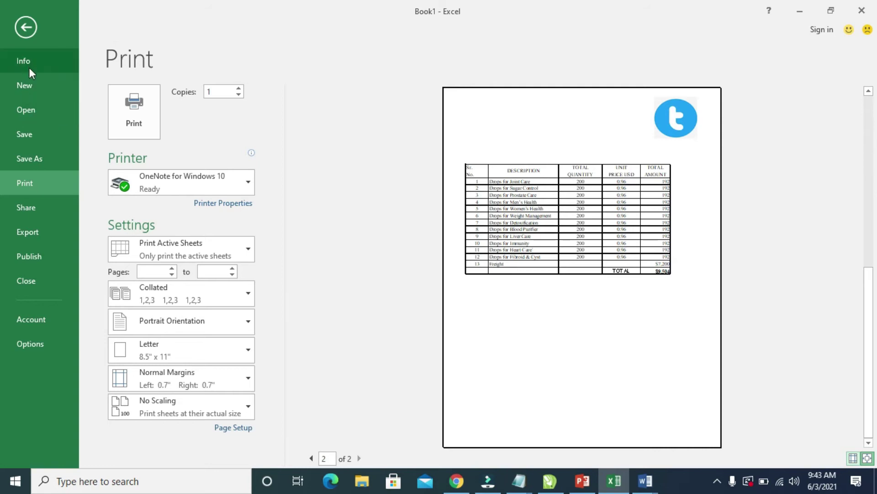
{"action": "left_click", "coordinate": [24, 27]}
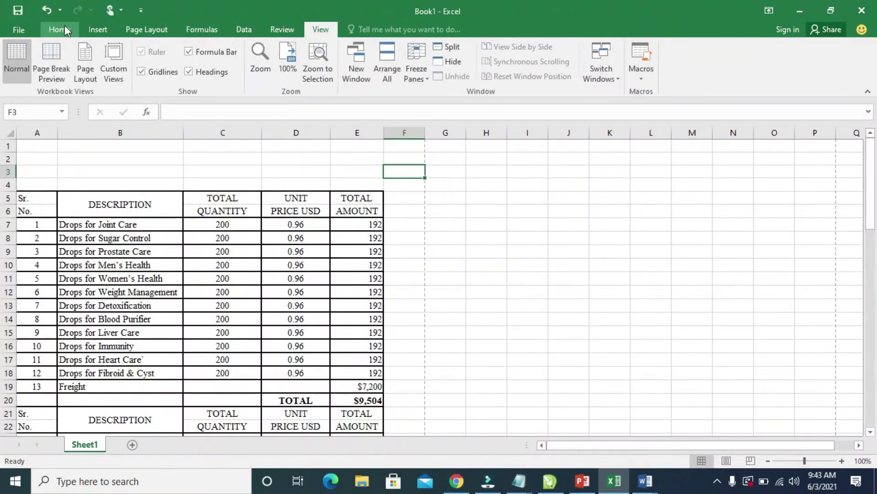
Reopen the right header section and bring up Format Picture showing the logo's 15% scale
{"action": "left_click", "coordinate": [98, 29]}
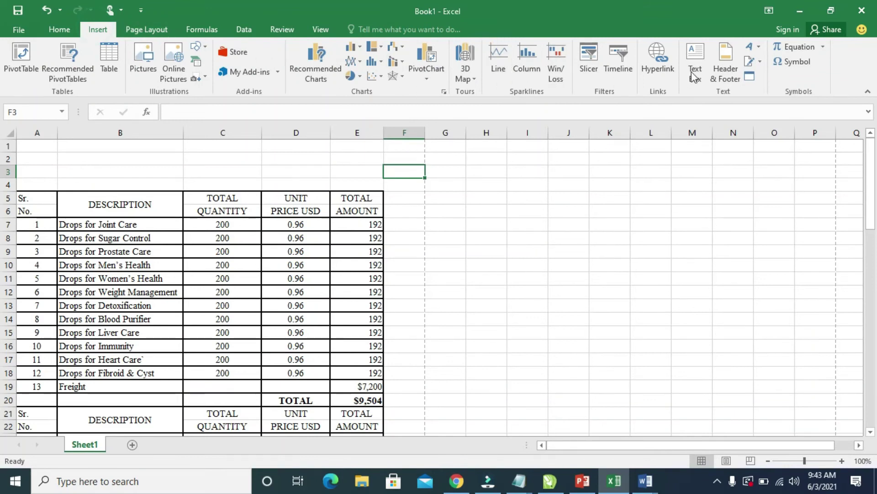
{"action": "left_click", "coordinate": [725, 68]}
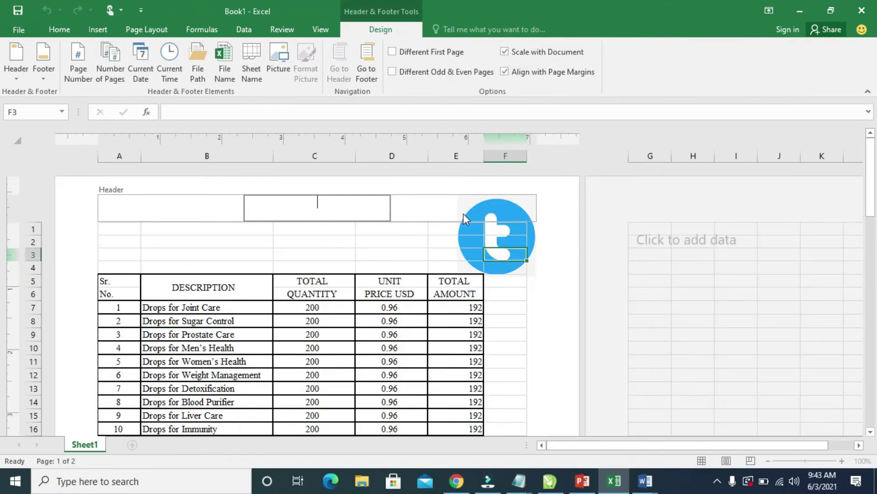
{"action": "left_click", "coordinate": [464, 215]}
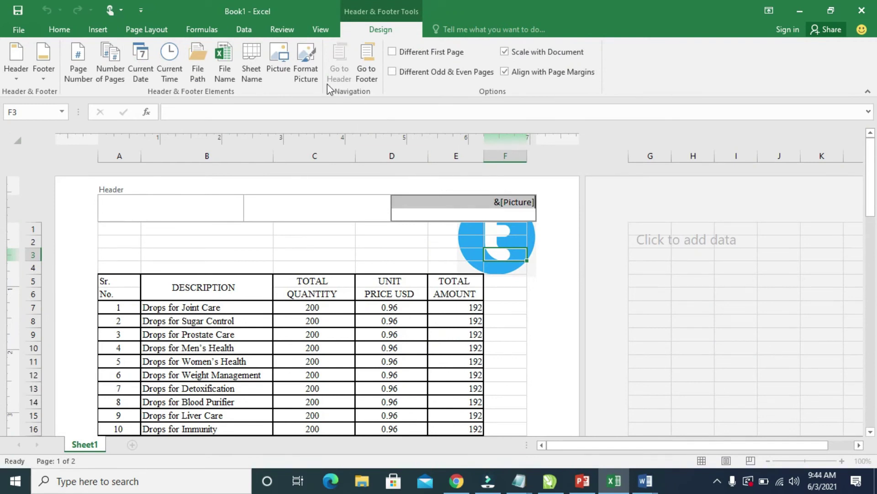
{"action": "left_click", "coordinate": [305, 53]}
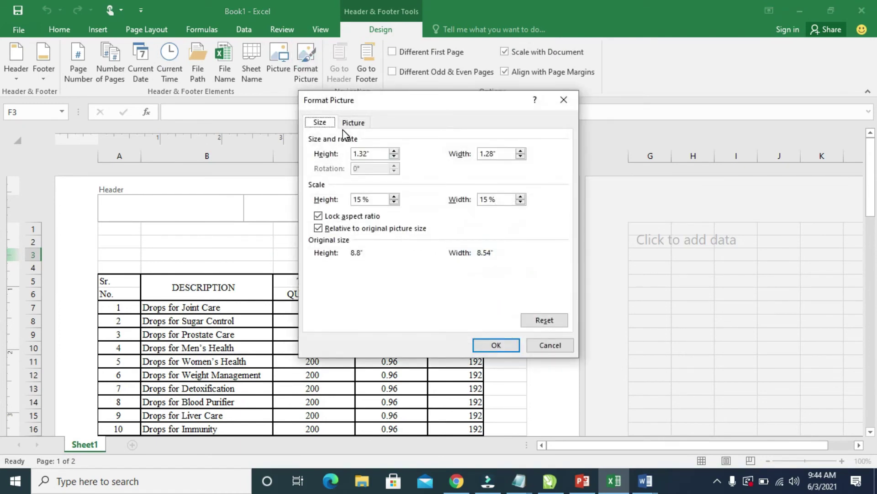
Lower the logo's Scale Height from 15% to 12%, about 1.06" by 1.03"
{"action": "left_click", "coordinate": [395, 197]}
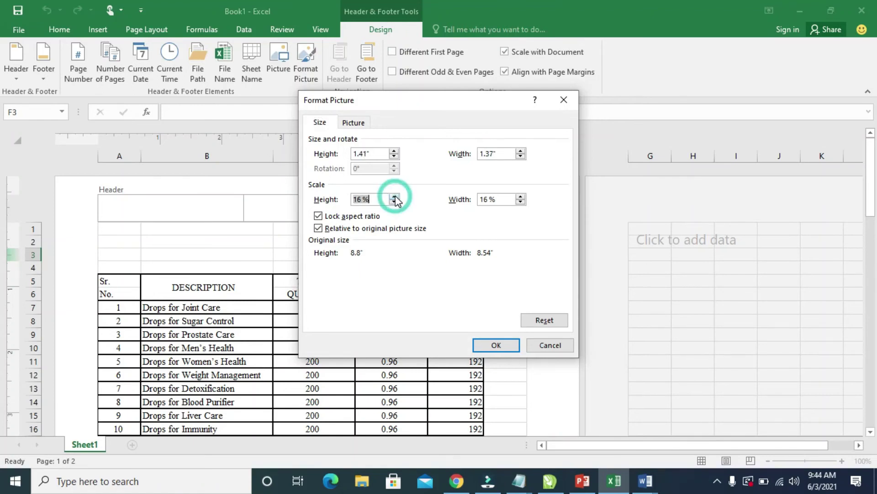
{"action": "left_click", "coordinate": [395, 202]}
{"action": "left_click", "coordinate": [395, 202]}
{"action": "left_click", "coordinate": [395, 202]}
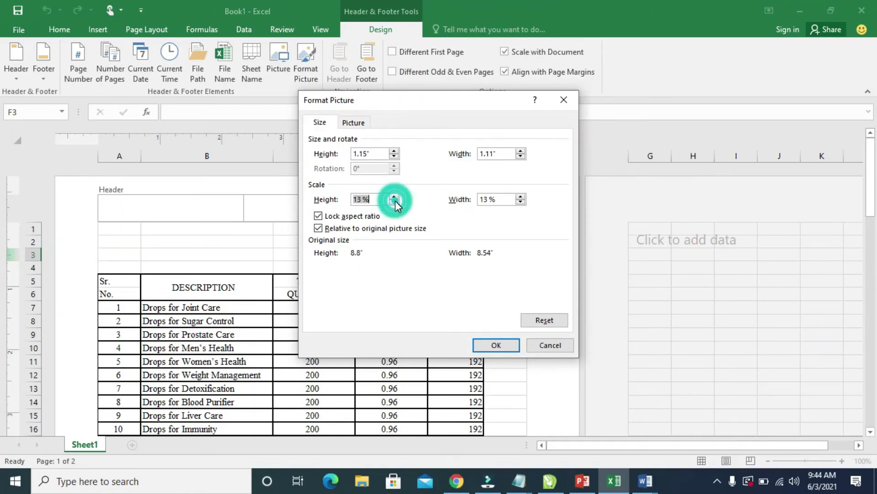
{"action": "left_click", "coordinate": [395, 202]}
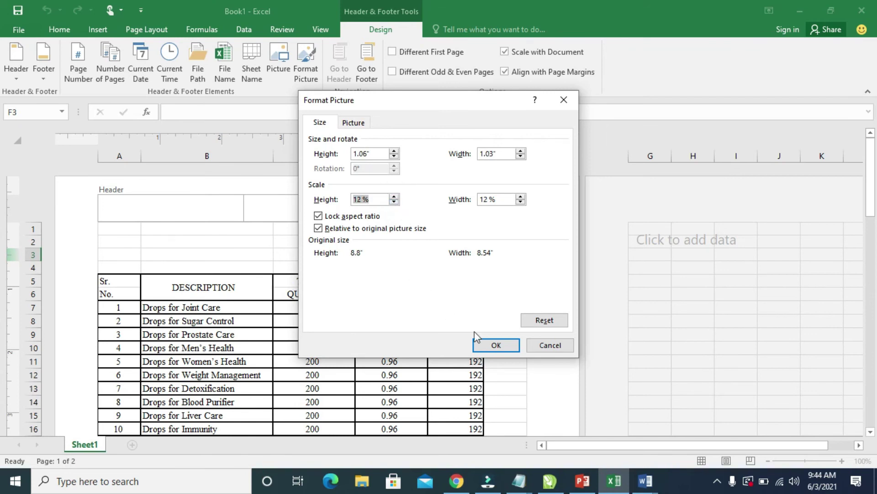
{"action": "left_click", "coordinate": [492, 347]}
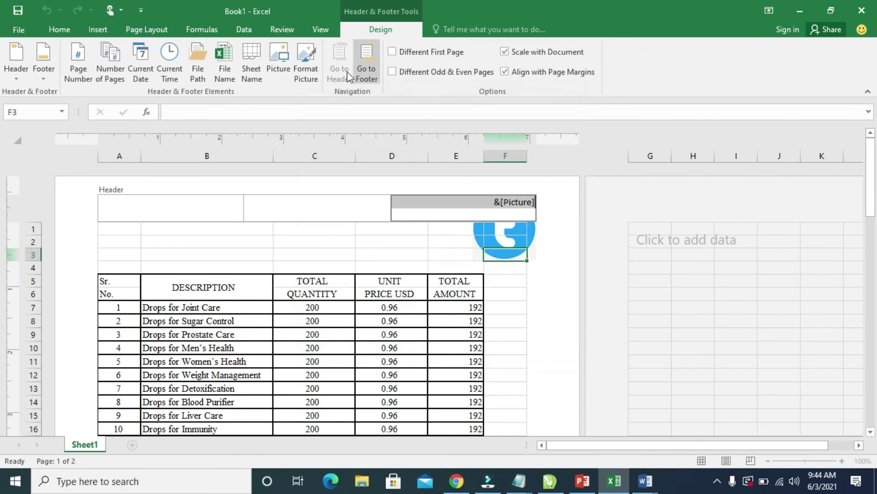
Exit header editing, return the sheet to Normal view, and open the File backstage
{"action": "left_click", "coordinate": [330, 34]}
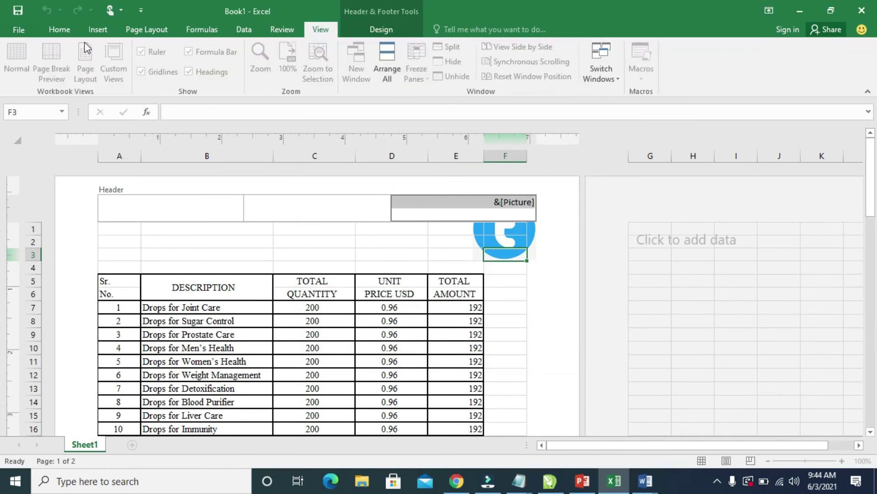
{"action": "left_click", "coordinate": [557, 293]}
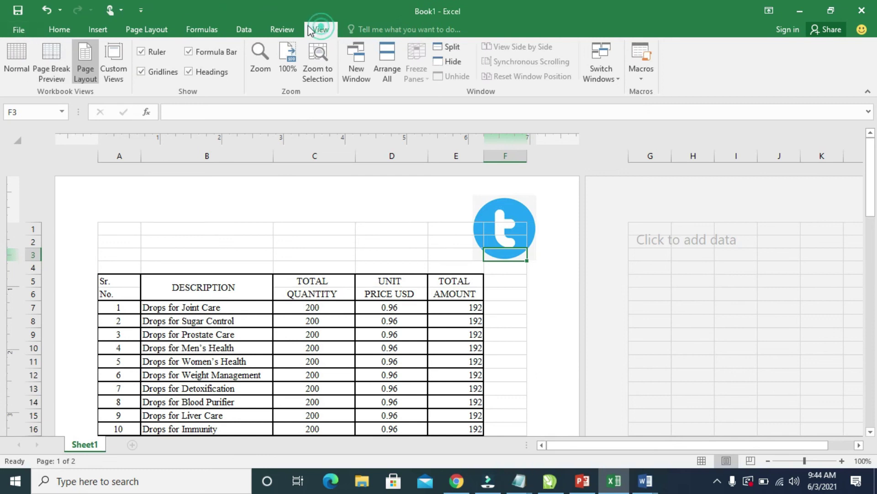
{"action": "left_click", "coordinate": [9, 58]}
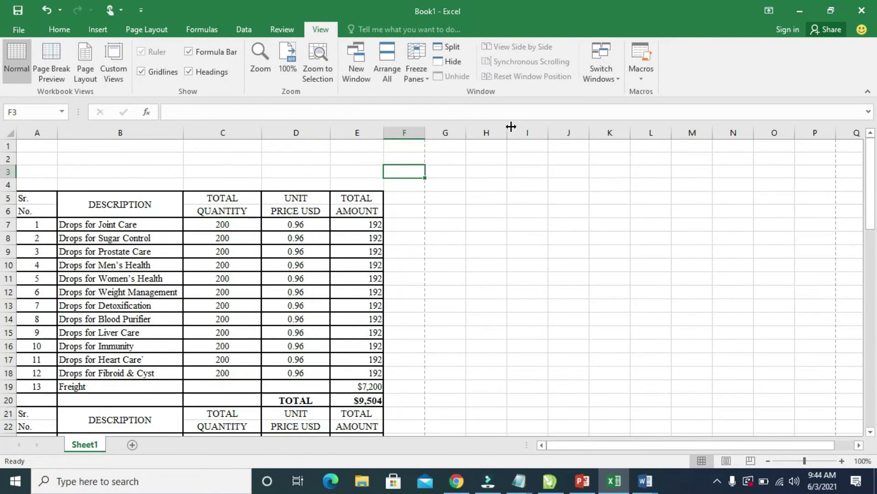
{"action": "left_click", "coordinate": [22, 31]}
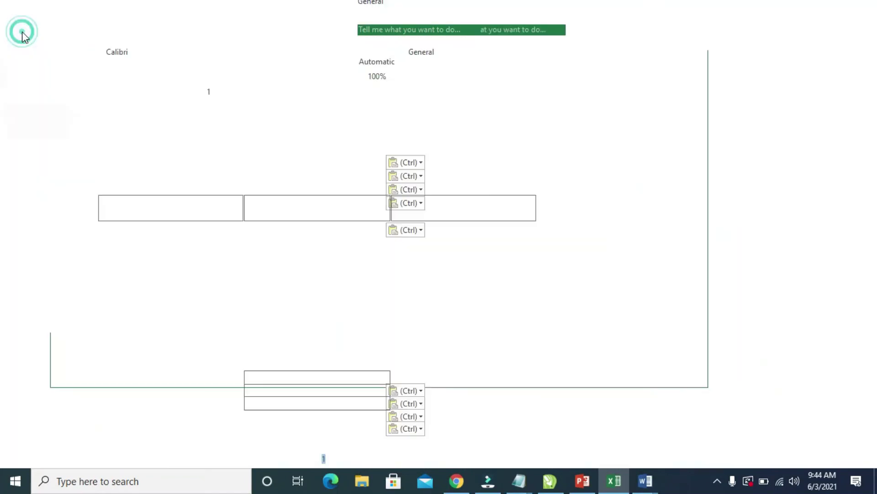
Preview the printout and check page 2 of 2 for the 12% Twitter logo at top right
{"action": "left_click", "coordinate": [33, 180]}
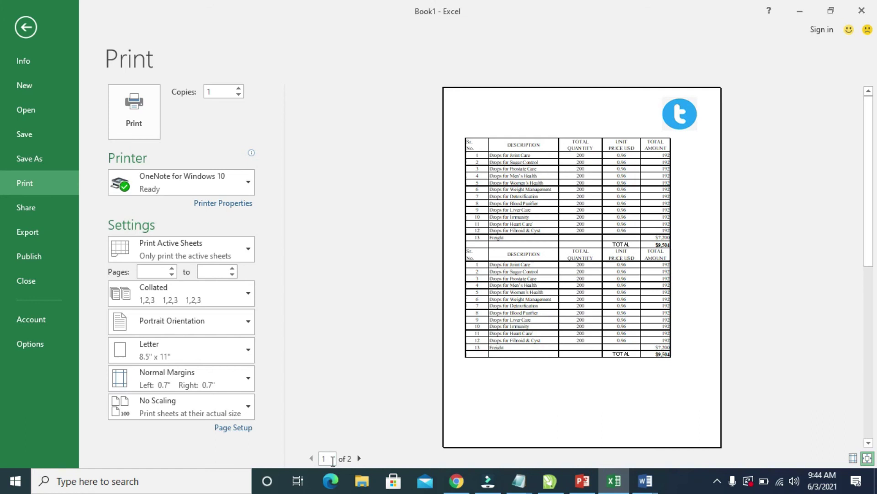
{"action": "left_click", "coordinate": [359, 459]}
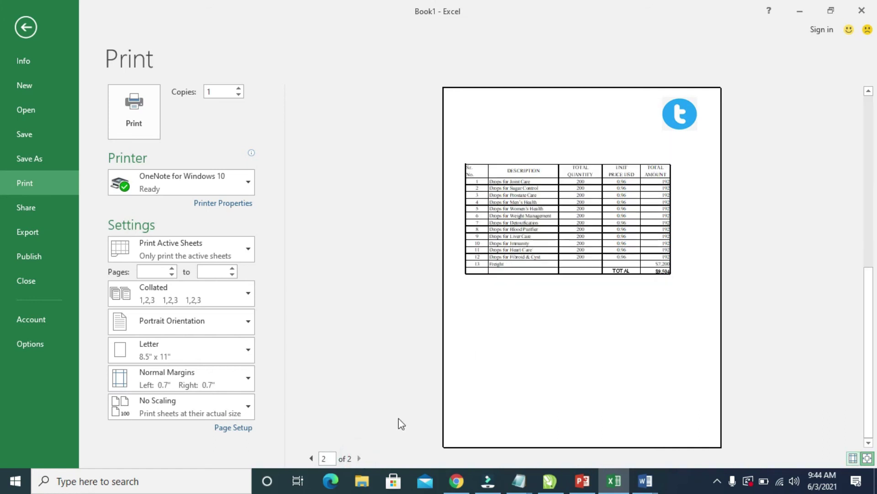